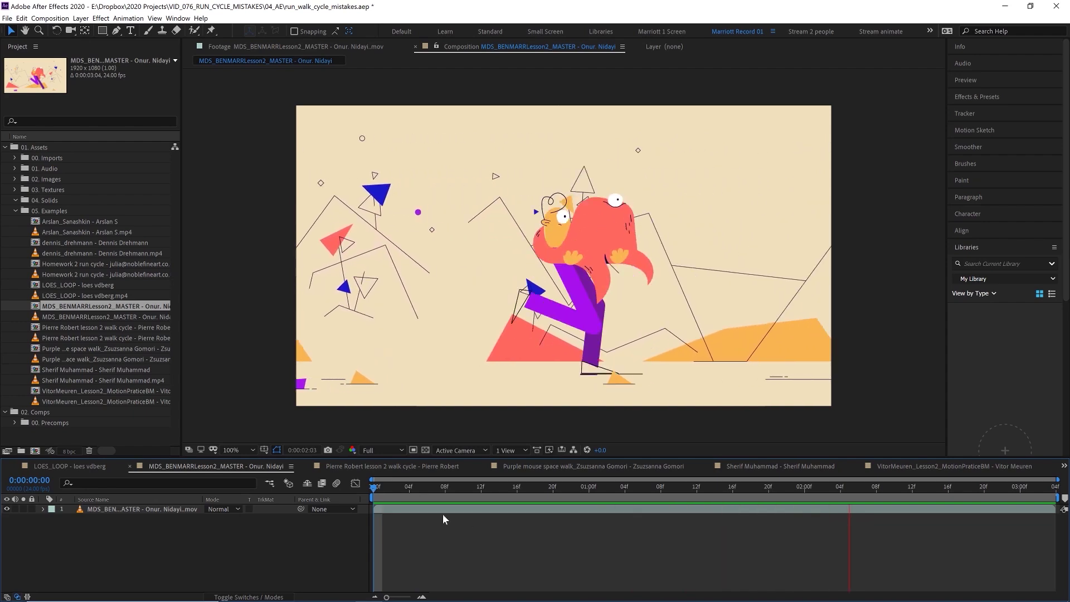
Step: Review the run cycle by scrubbing to frames 4 and 17, comparing frames 10 and 11, and playing it
left_click(408, 488)
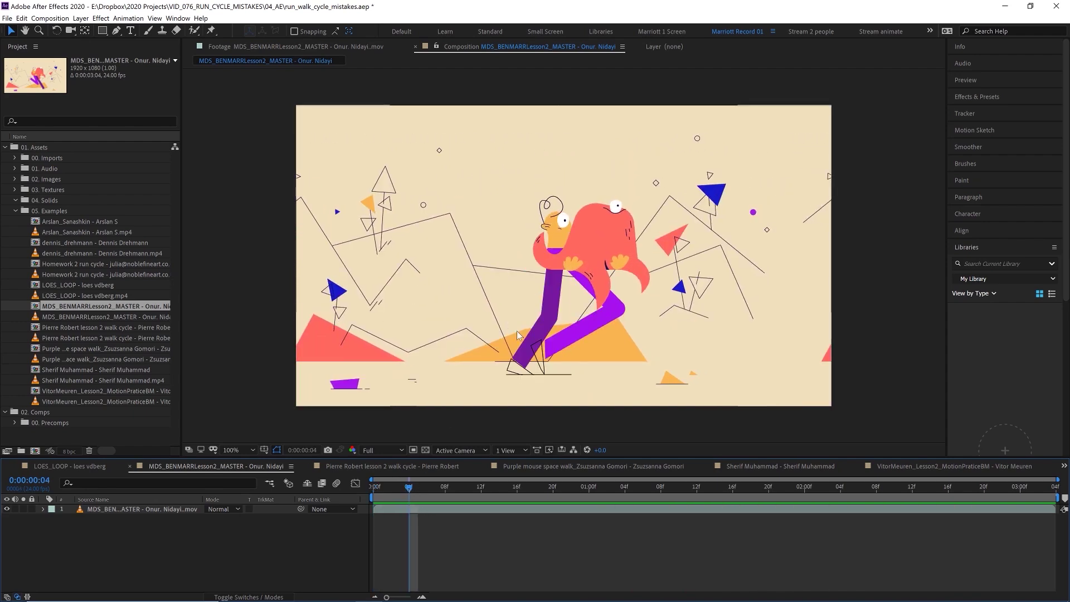
left_click_drag(452, 495, 419, 366)
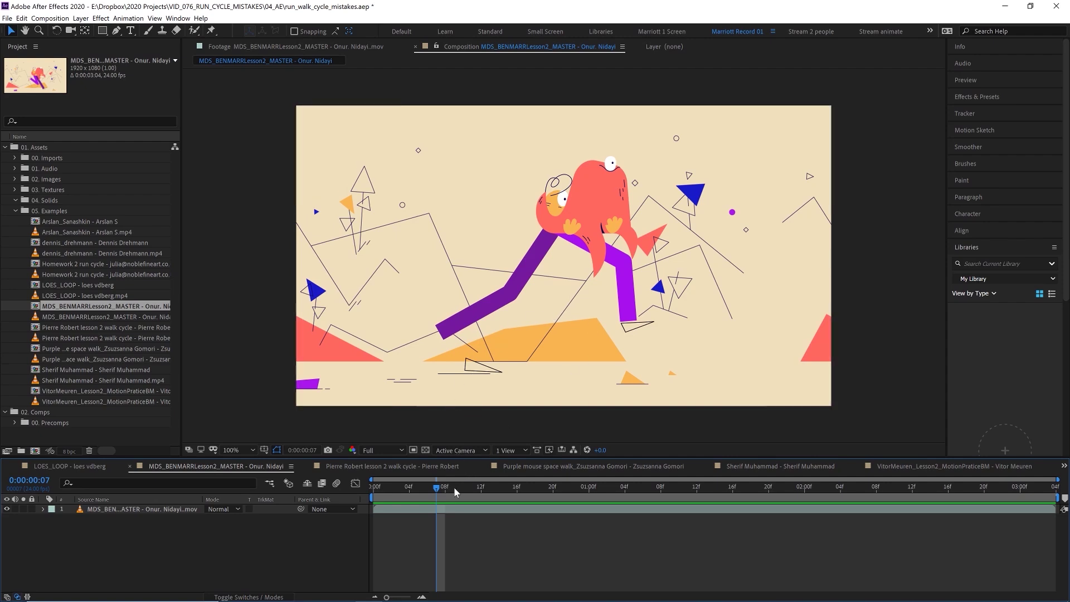
key("space")
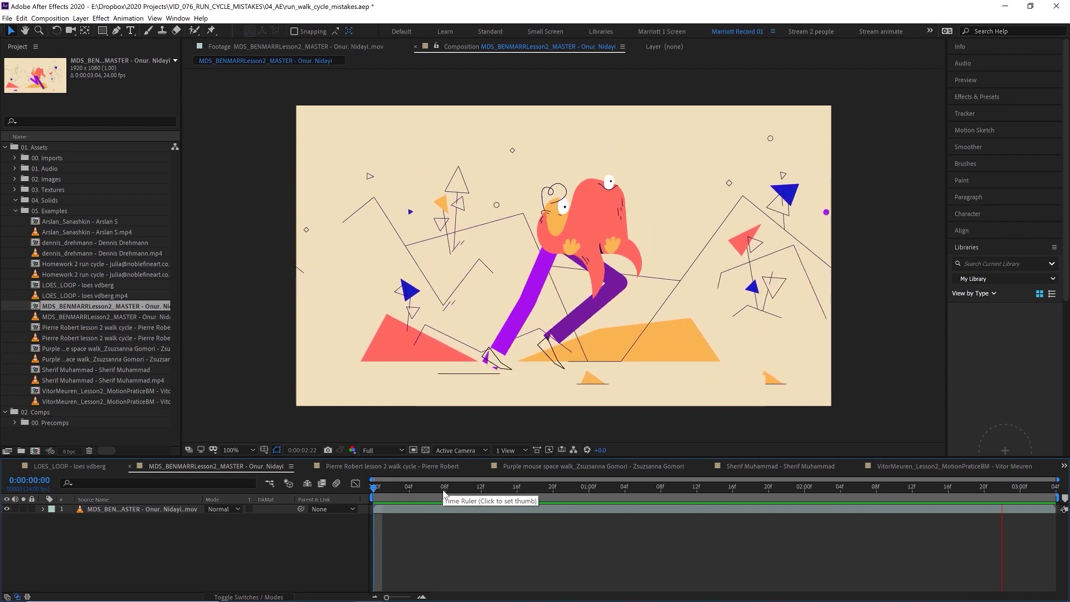
left_click(463, 488)
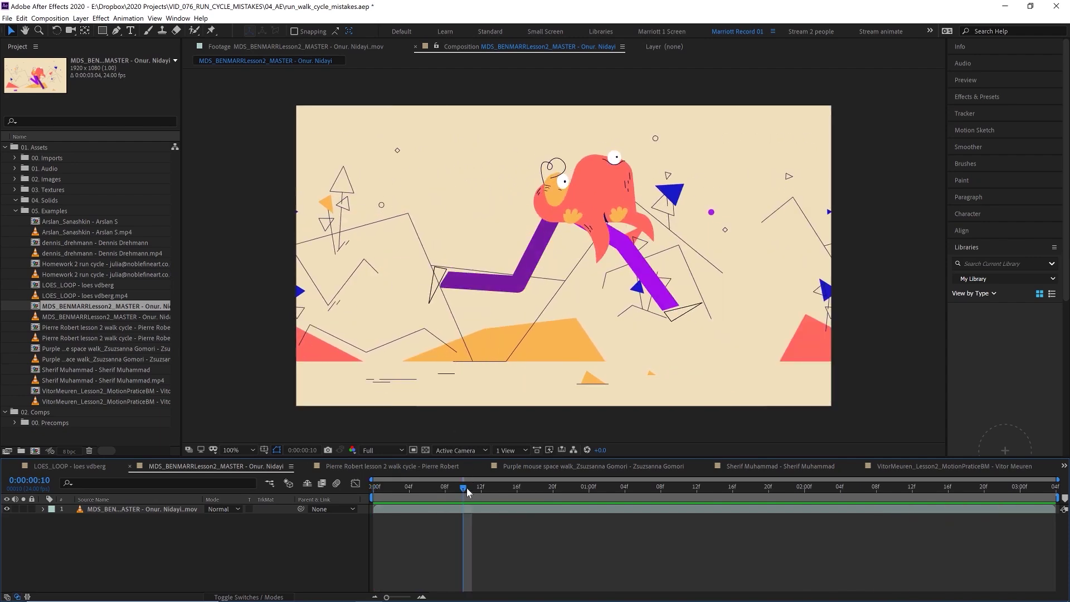
left_click_drag(467, 491, 490, 494)
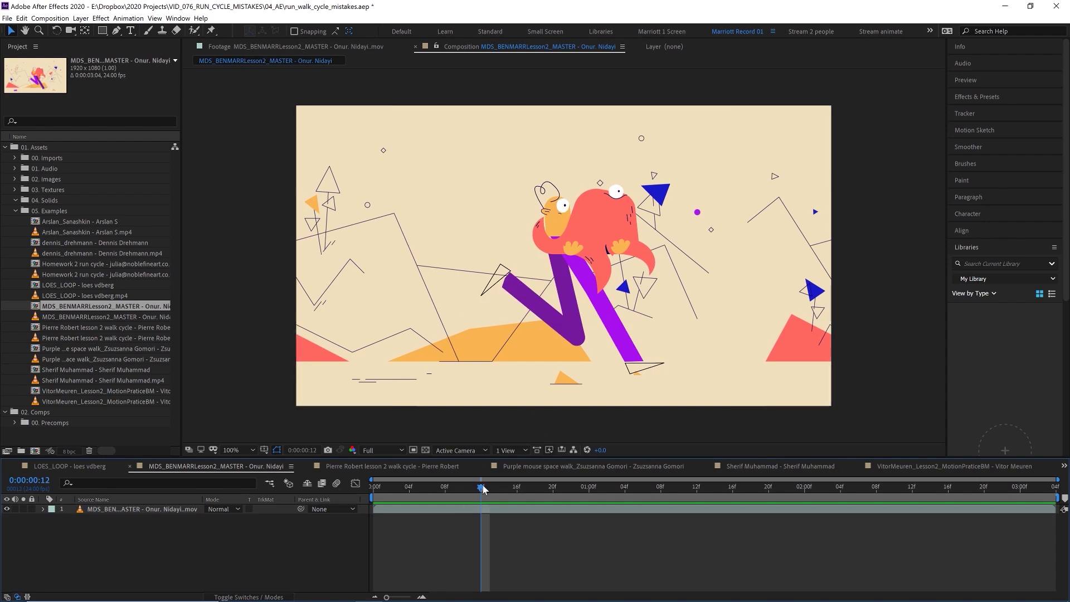
key("space")
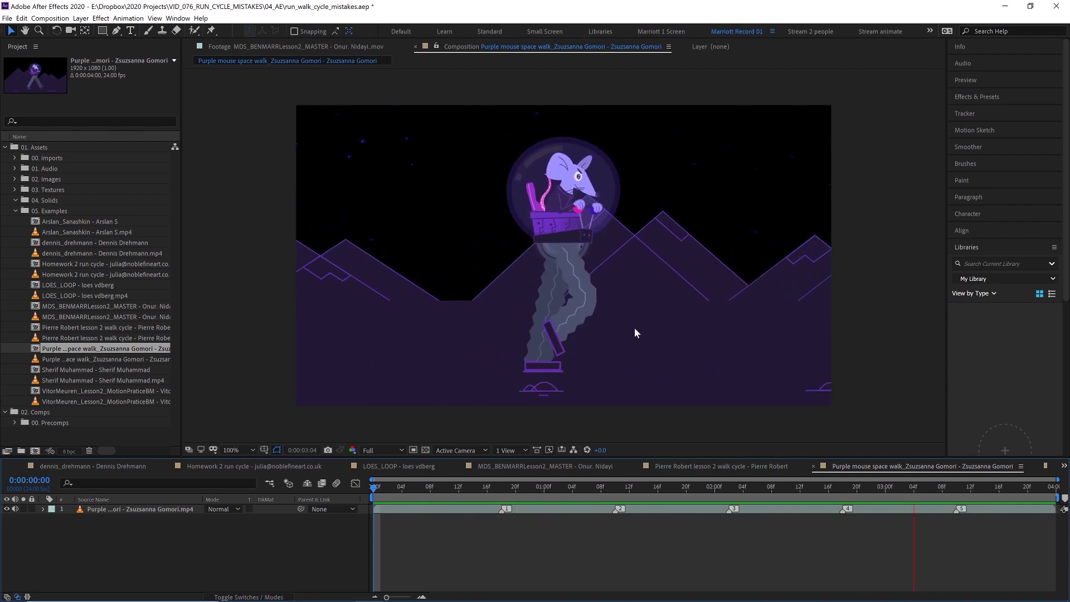
key("space")
left_click_drag(458, 489, 541, 490)
key("space")
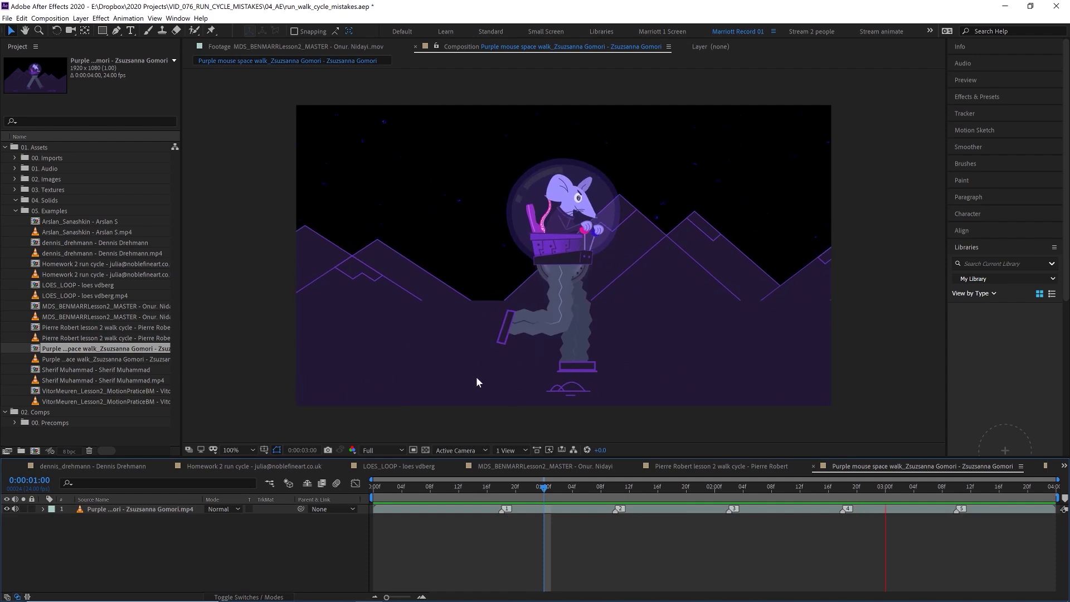
key("space")
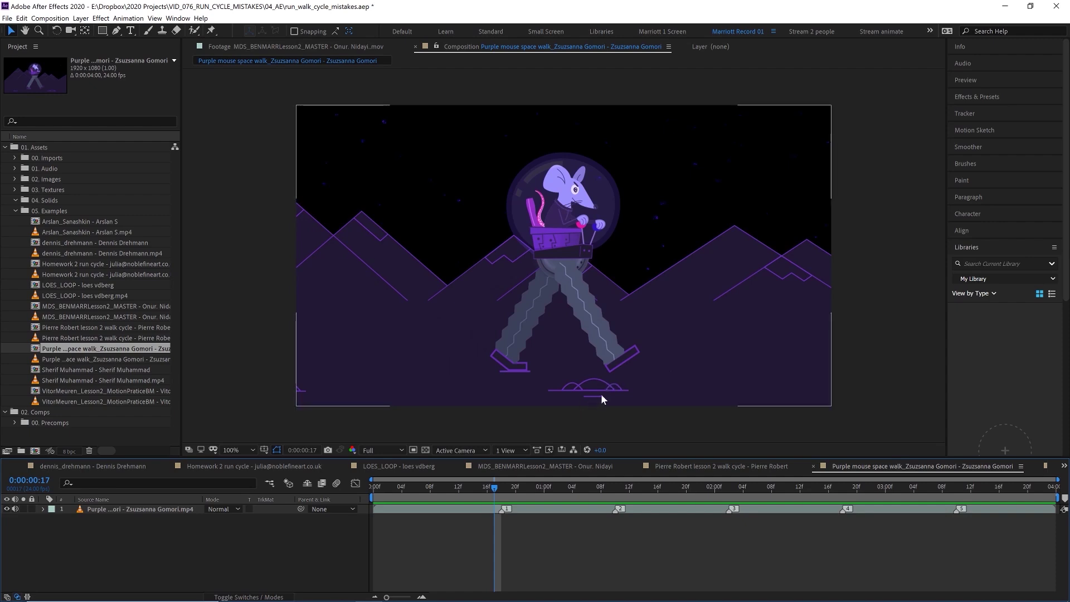
left_click_drag(495, 488, 546, 494)
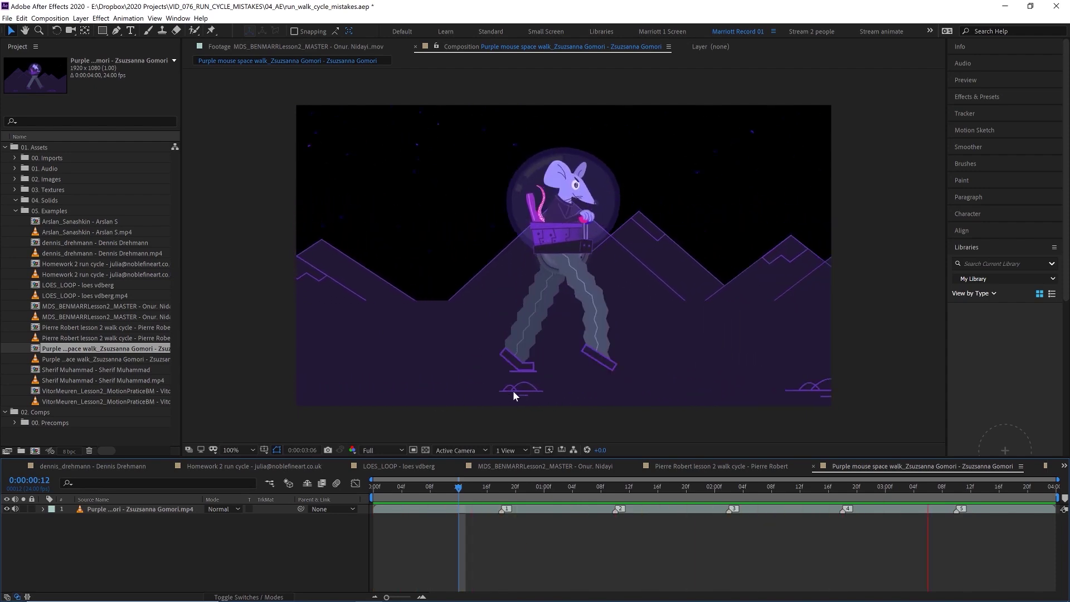
Step: Step through the mouse walk from frame 17 to frame 22 to inspect its poses
left_click(475, 491)
left_click(494, 494)
left_click(503, 494)
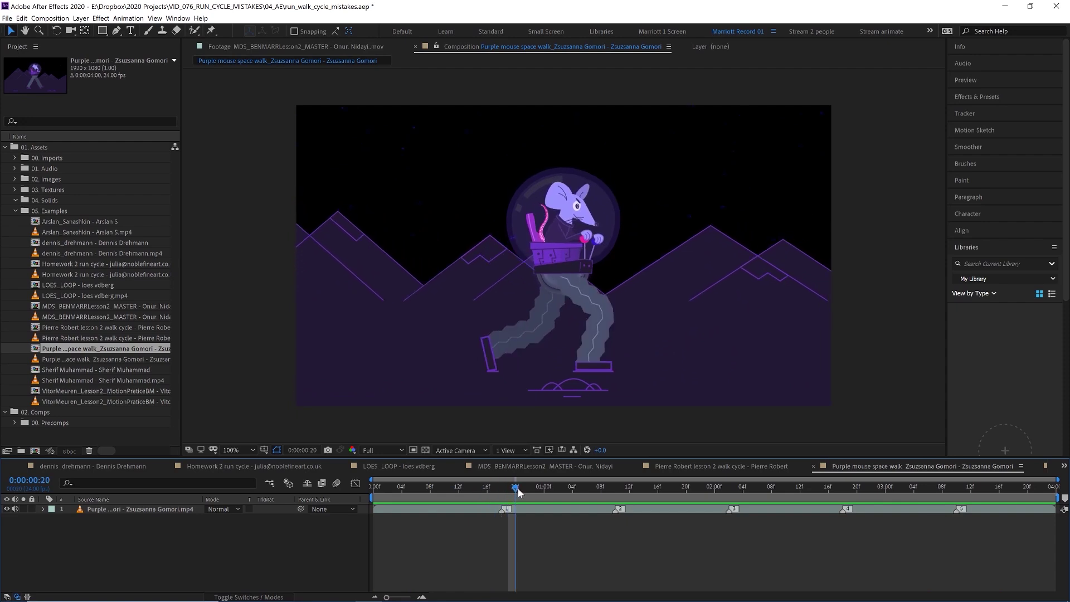
left_click(529, 489)
left_click(537, 490)
left_click_drag(540, 489, 532, 493)
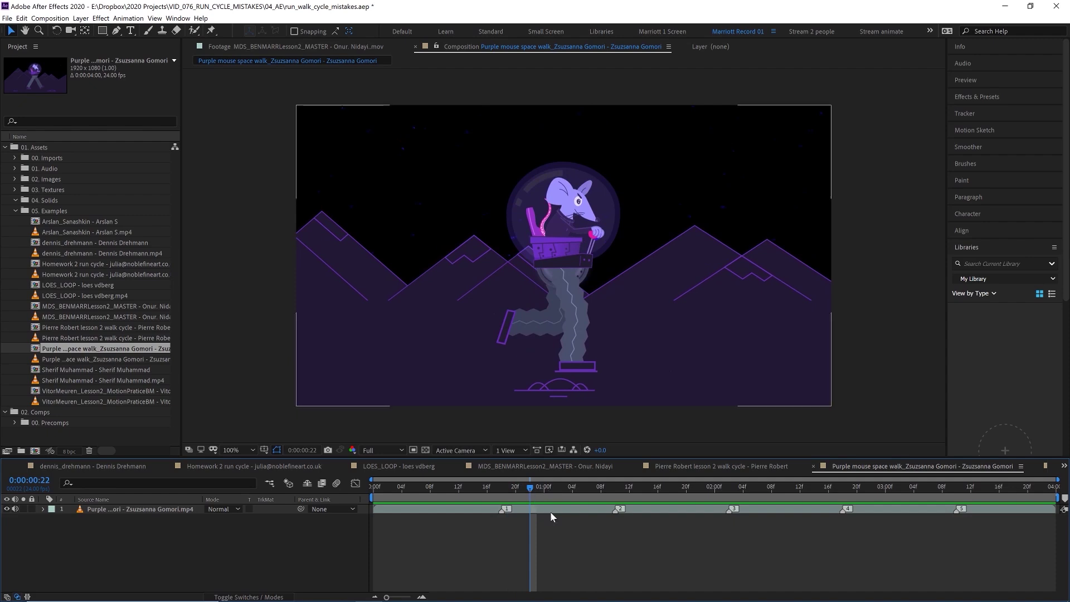
Step: Add an adjustment layer with Posterize Time at 12 fps and play the choppier walk
key("ctrl+alt+y")
left_click(981, 97)
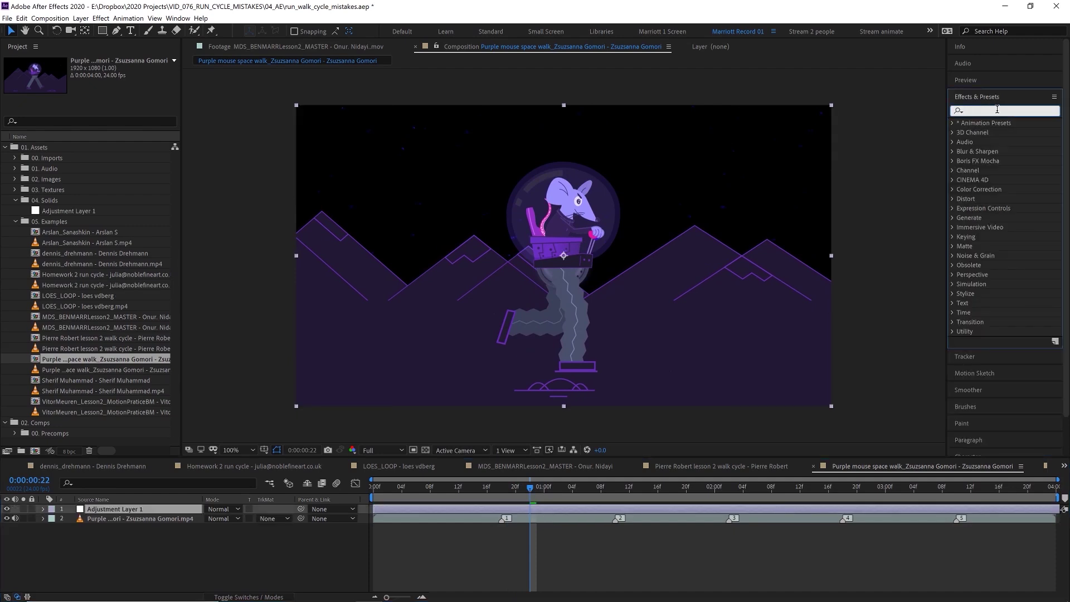
type("poster")
left_click_drag(989, 154, 341, 114)
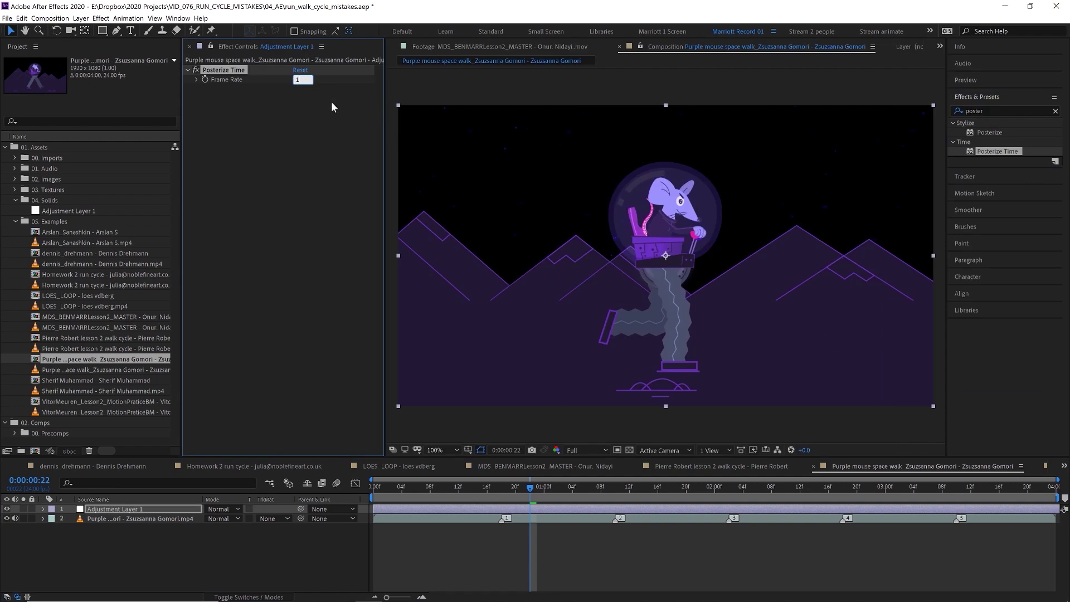
left_click(536, 524)
key("space")
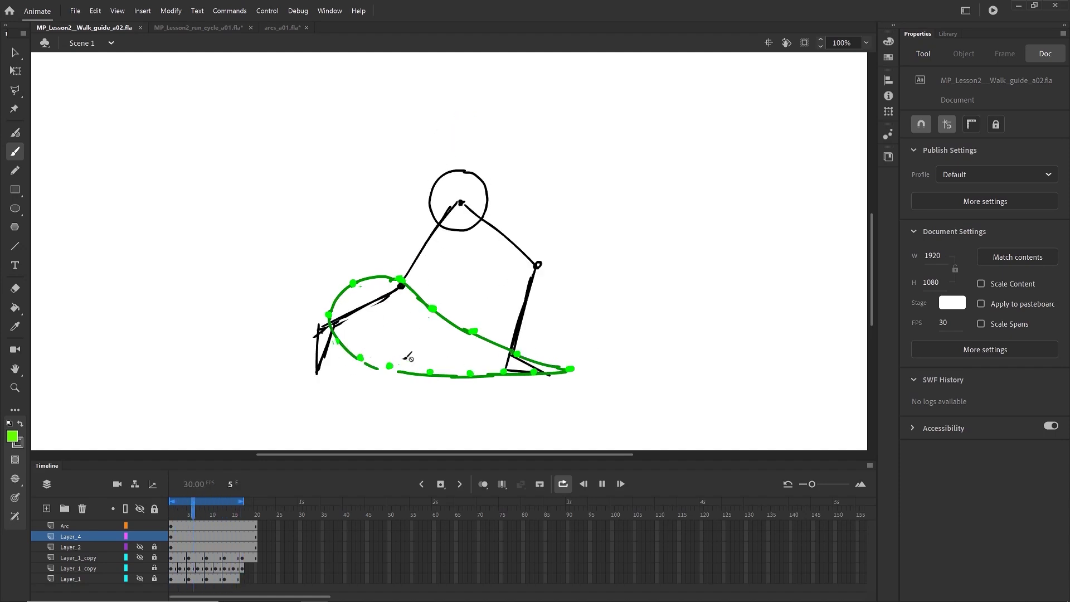
Step: Cycle past the run cycle arc guide document to arcs_a01.fla using Ctrl+Tab
key("ctrl+Tab")
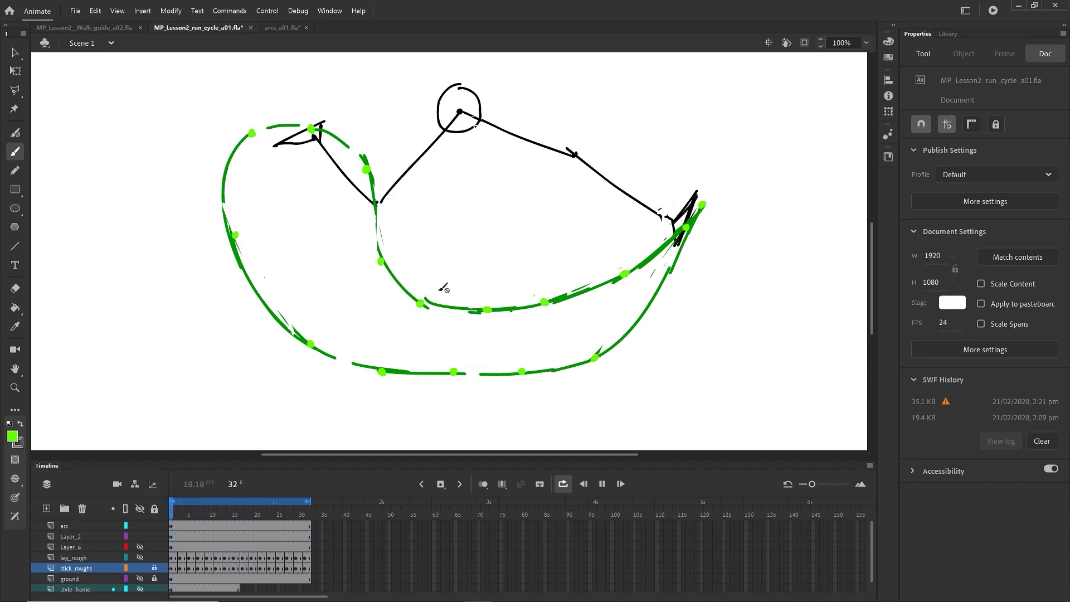
key("ctrl+Tab")
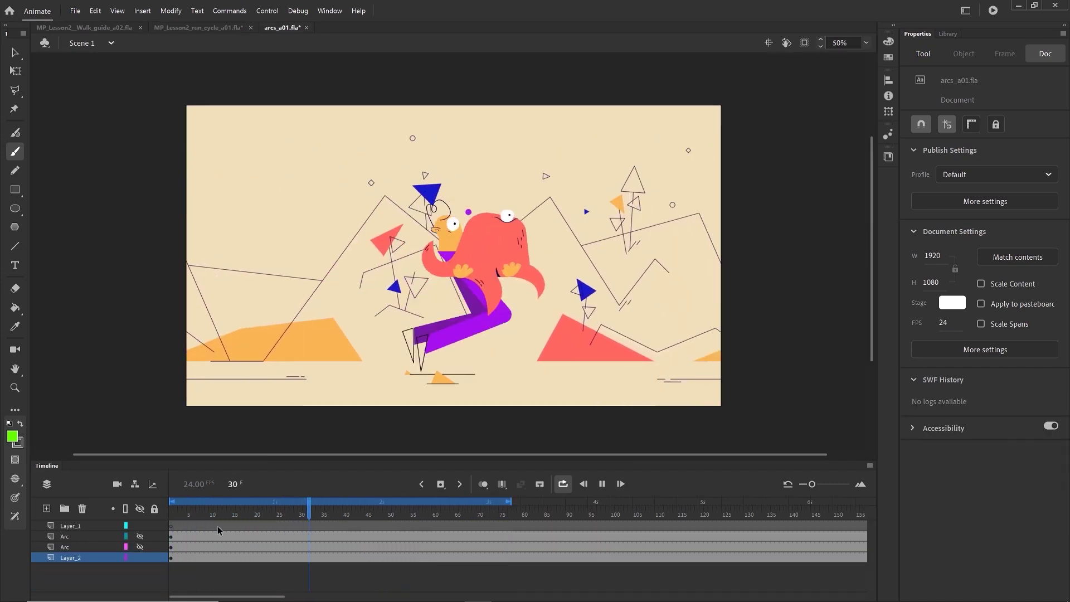
Step: On Layer_1, paint green dots marking the foot's position frame by frame, then return to frame 1
key("shift+comma")
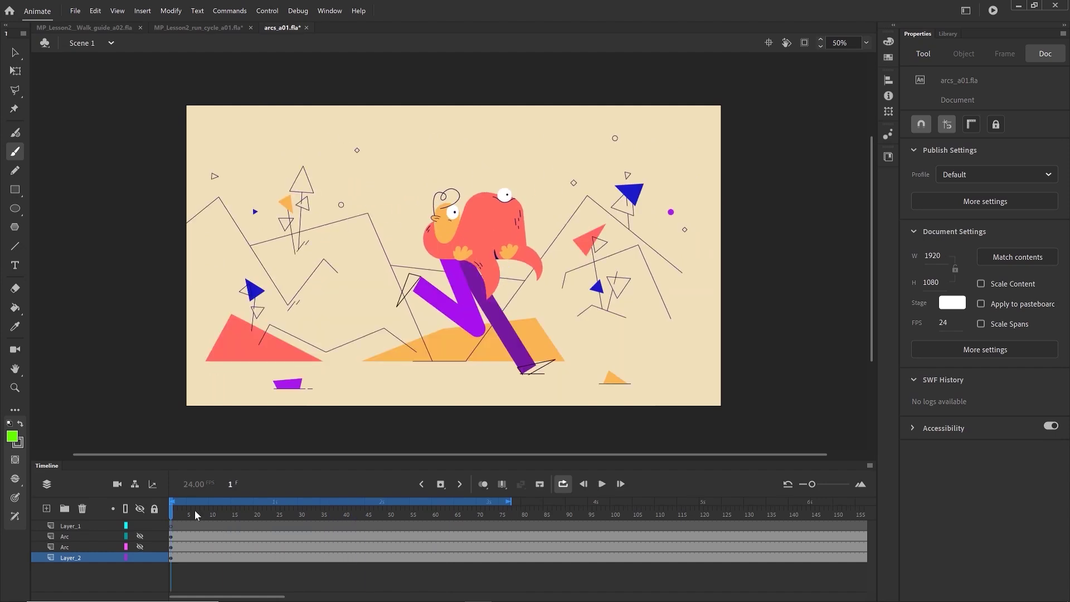
left_click(166, 526)
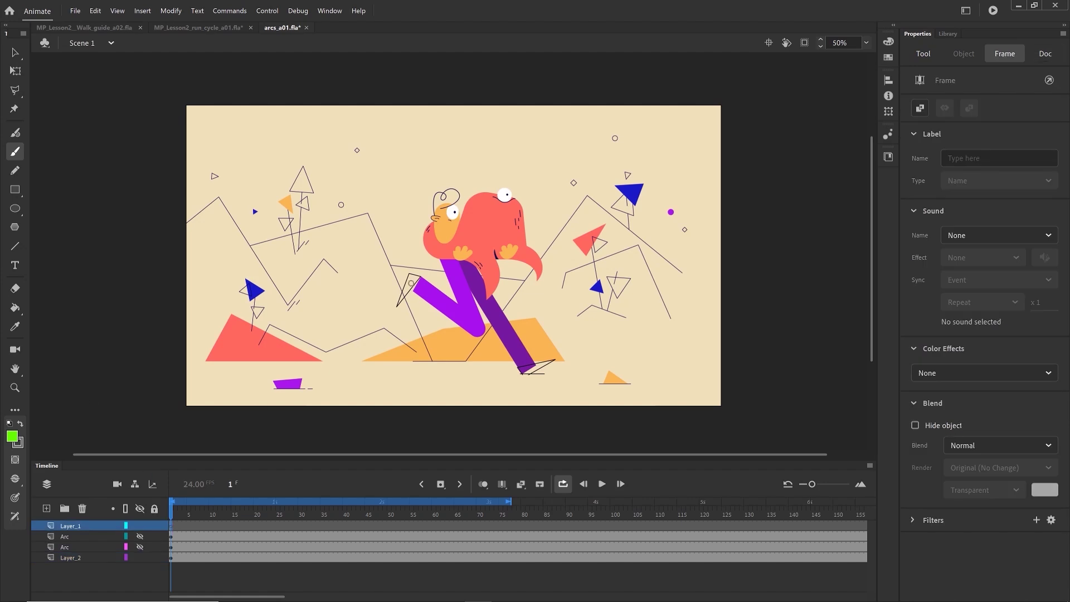
left_click_drag(411, 282, 419, 285)
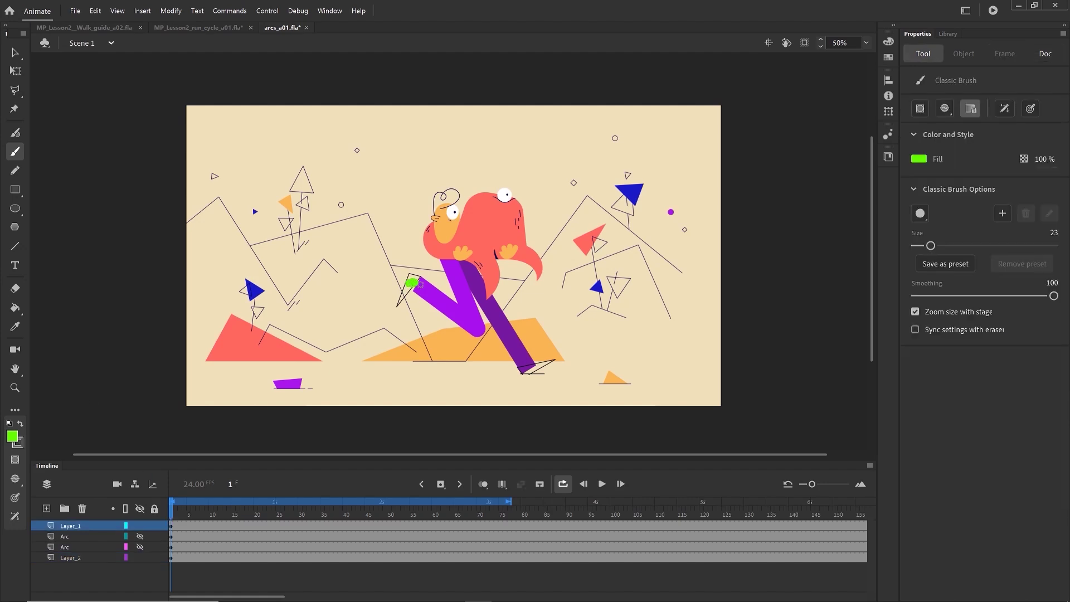
key("period")
key("period")
left_click(411, 321)
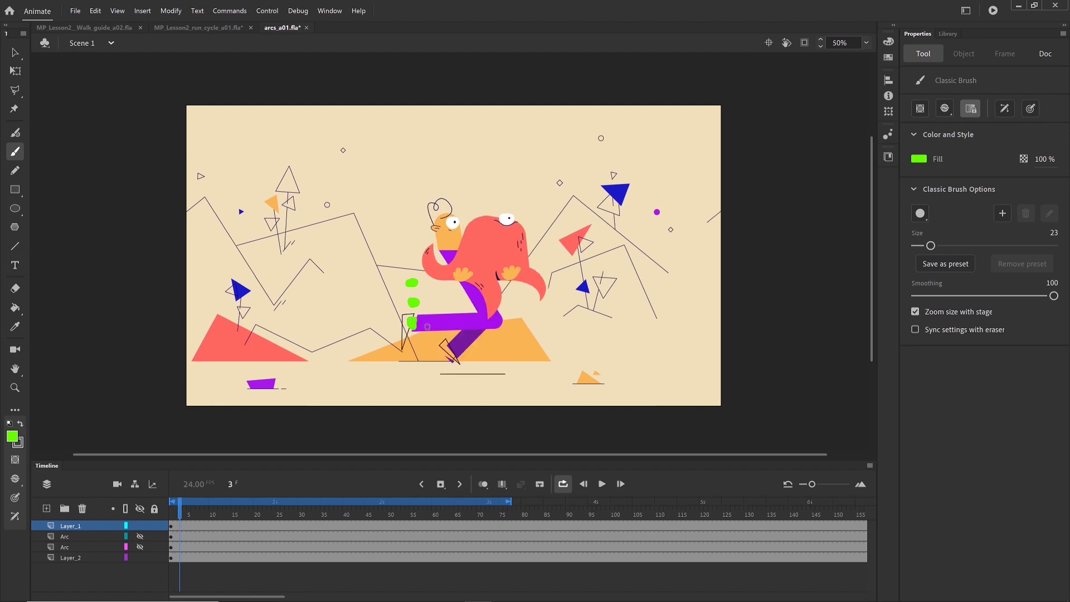
key("period")
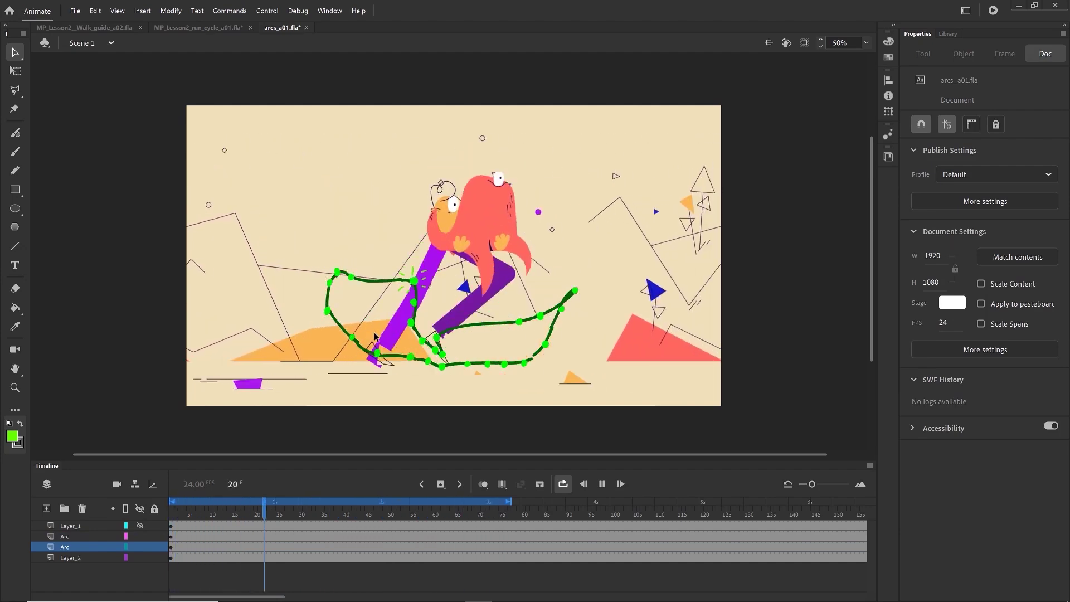
left_click(222, 503)
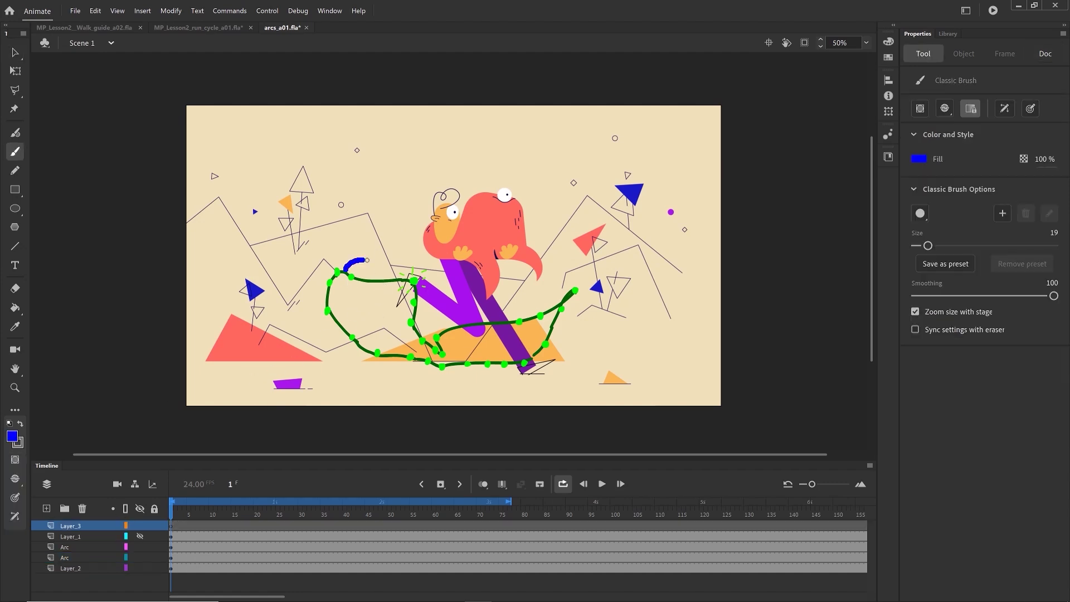
Step: Extend the blue brush stroke along the top of the green foot arc on Layer_3
left_click_drag(381, 260, 403, 273)
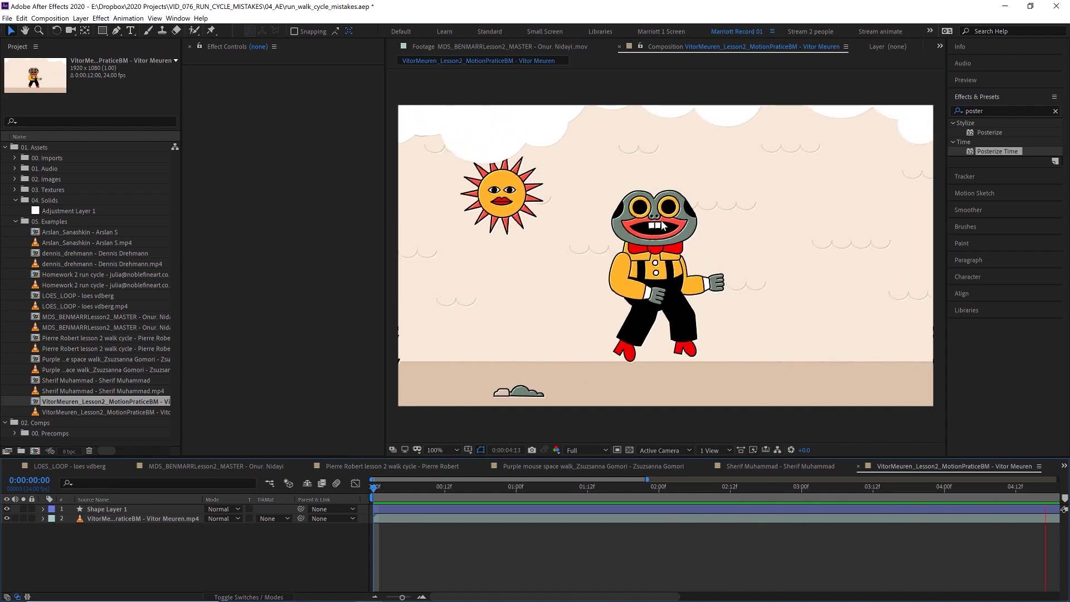
left_click_drag(375, 489, 483, 498)
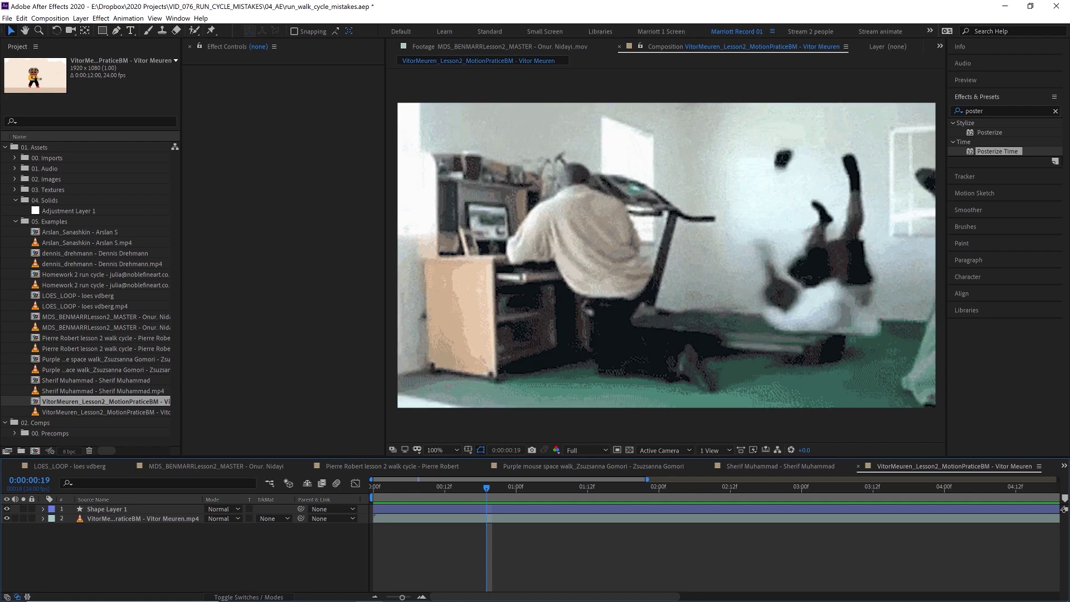
key("space")
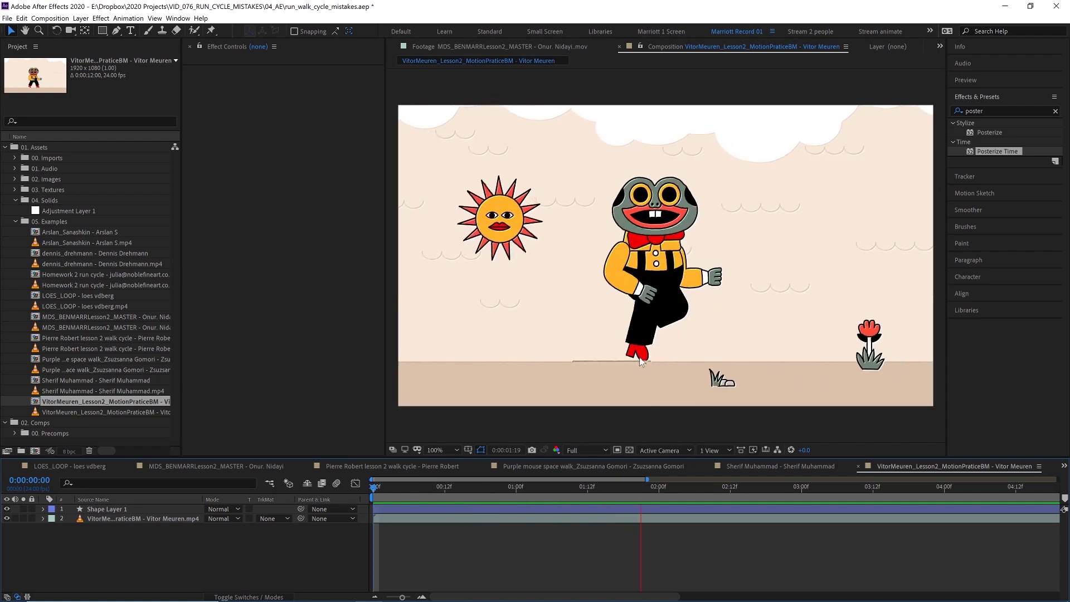